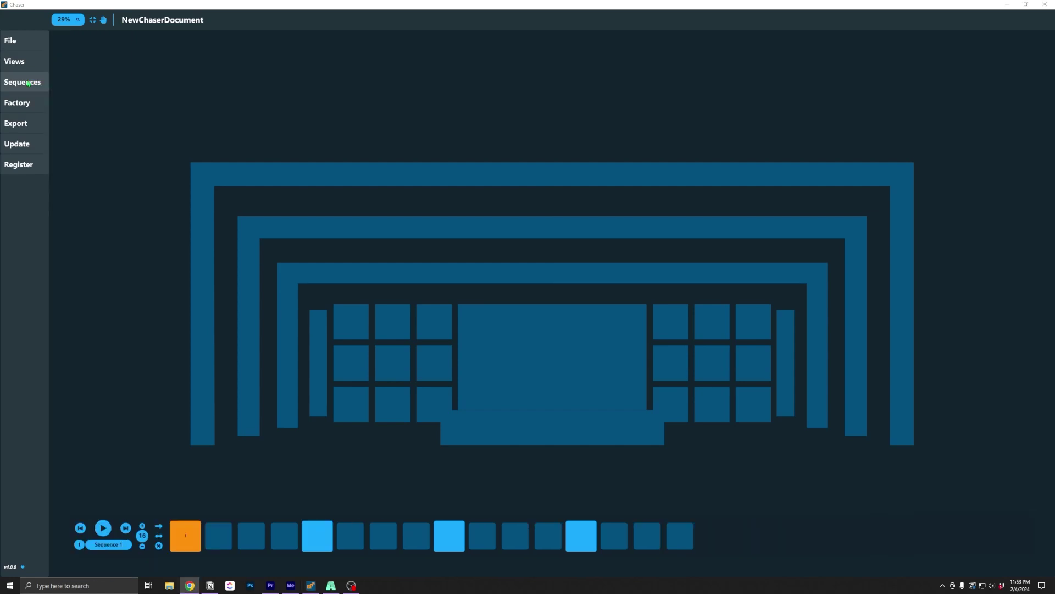
In Chaser's Sequences list, add Sequence 2, Sequence 3 and Sequence 4
{"action": "left_click", "coordinate": [27, 82]}
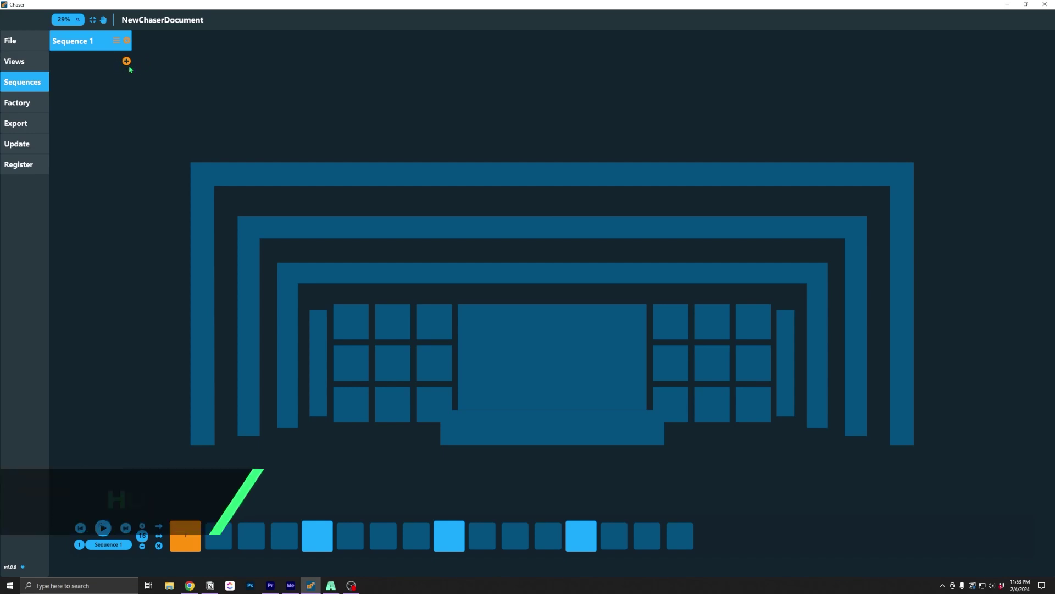
{"action": "left_click", "coordinate": [127, 61], "text": "alt"}
{"action": "left_click", "coordinate": [126, 81], "text": "alt"}
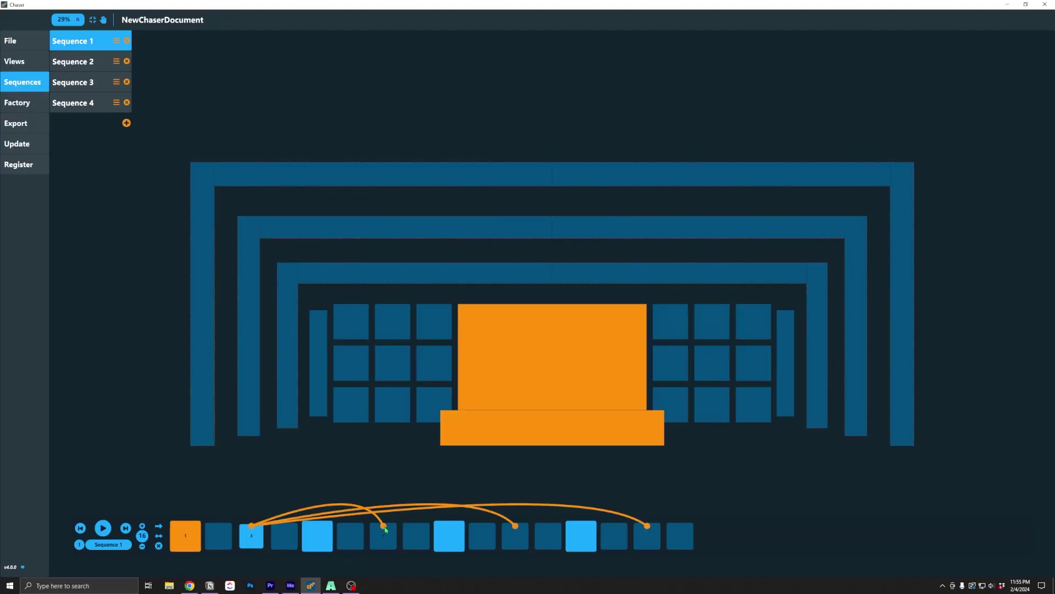
Preview the stage pieces lit by step 3, then play Sequence 1
{"action": "left_click", "coordinate": [261, 532]}
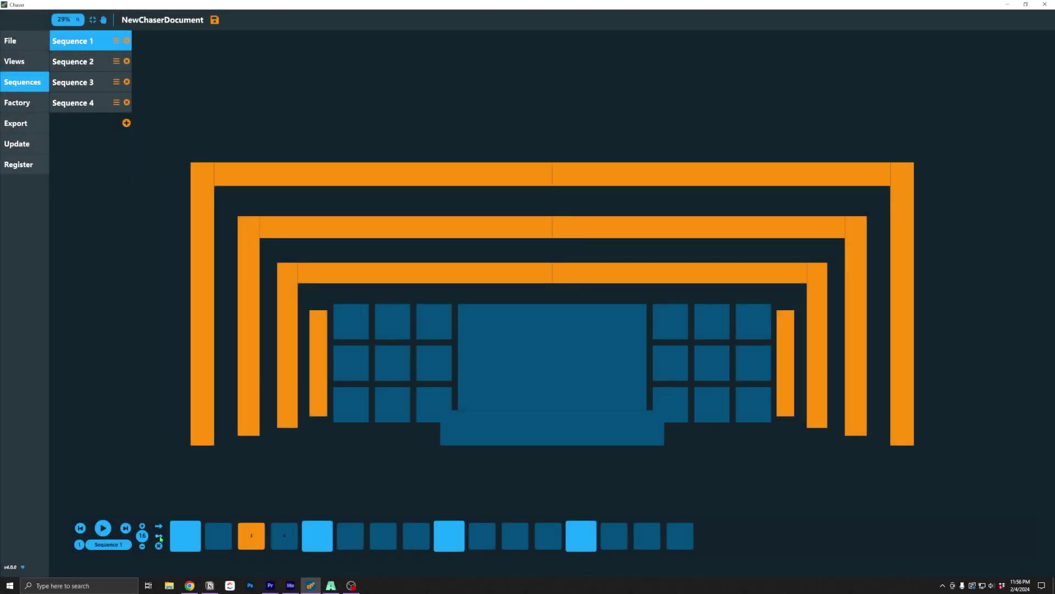
{"action": "left_click", "coordinate": [107, 530]}
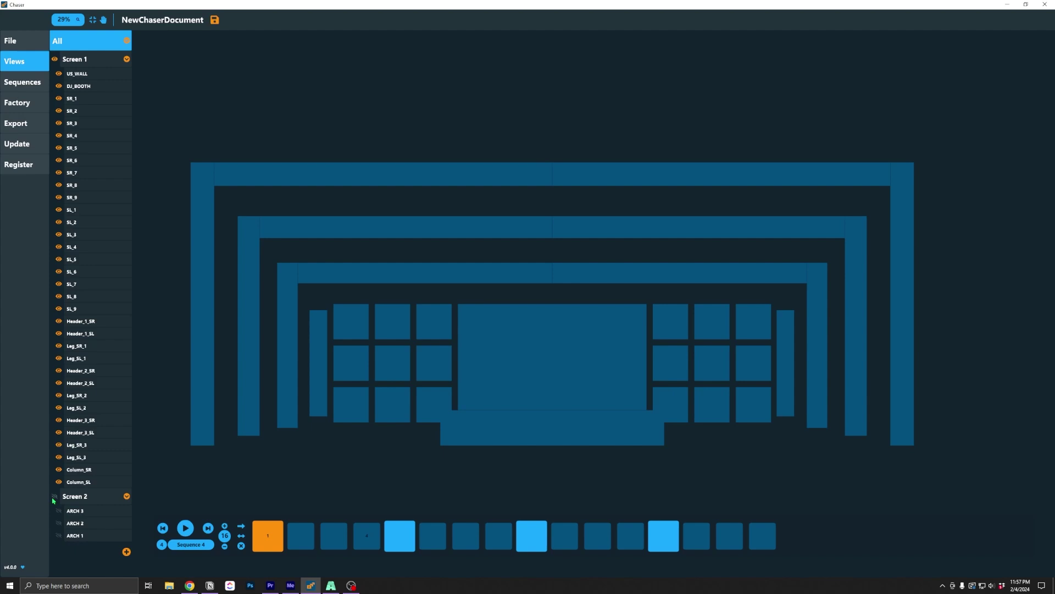
Hide the outer arch's header and leg pieces in the Squares view
{"action": "left_click", "coordinate": [59, 321]}
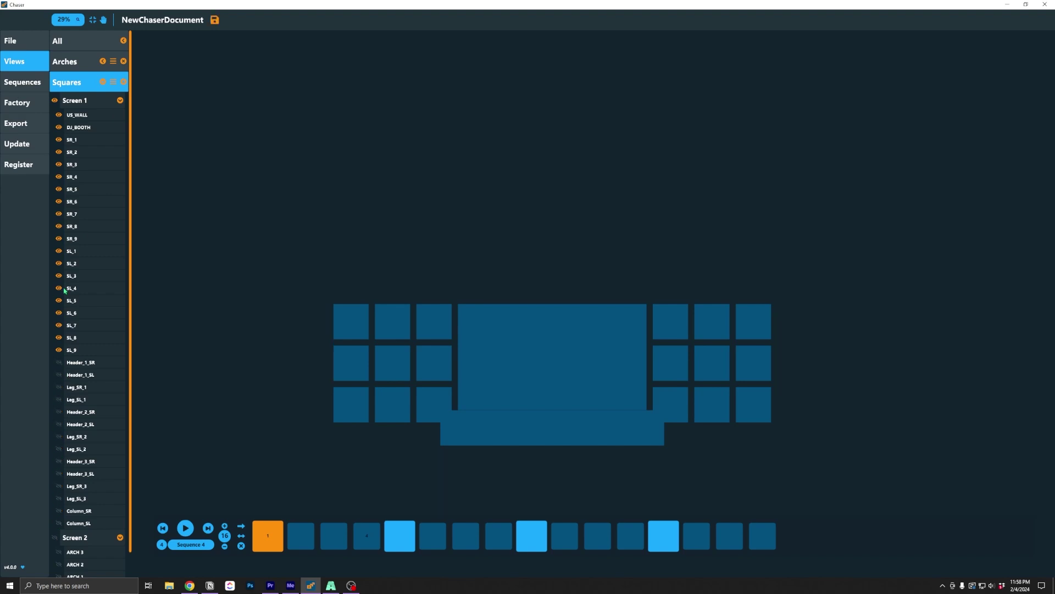
Show only the booth in USW BOOTH, compare it with Squares and Arches, then return to All
{"action": "left_click", "coordinate": [103, 81]}
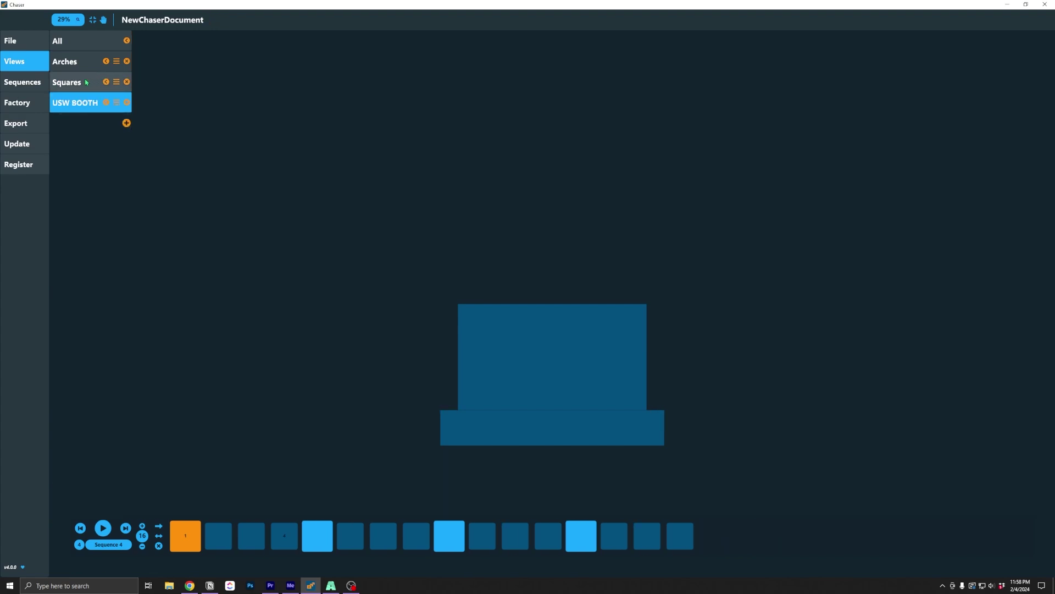
{"action": "left_click", "coordinate": [87, 83]}
{"action": "left_click", "coordinate": [83, 65]}
{"action": "left_click", "coordinate": [83, 83]}
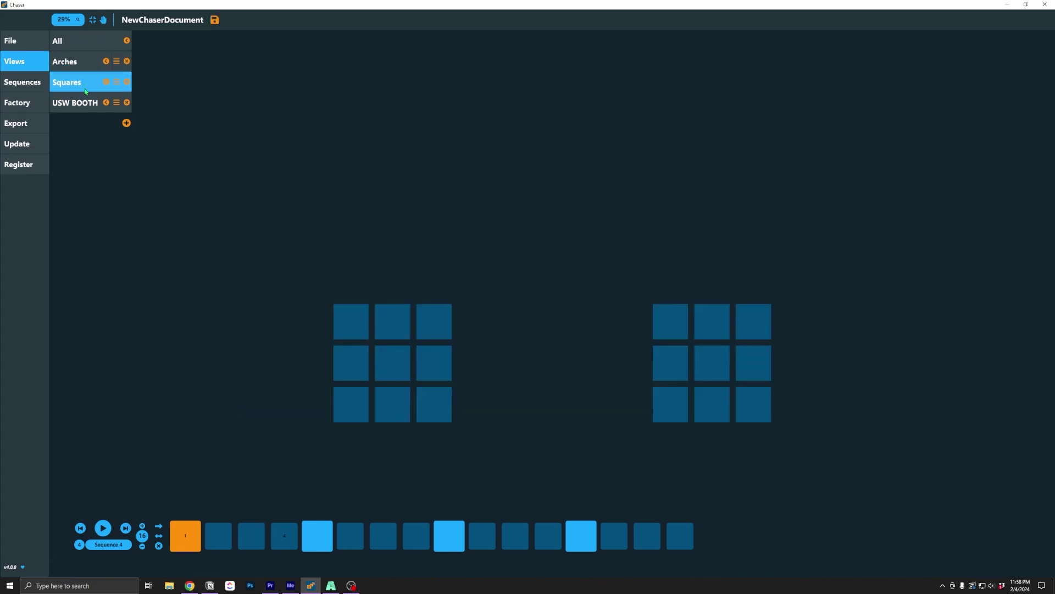
{"action": "left_click", "coordinate": [82, 103]}
{"action": "left_click", "coordinate": [82, 82]}
{"action": "left_click", "coordinate": [82, 62]}
{"action": "left_click", "coordinate": [82, 47]}
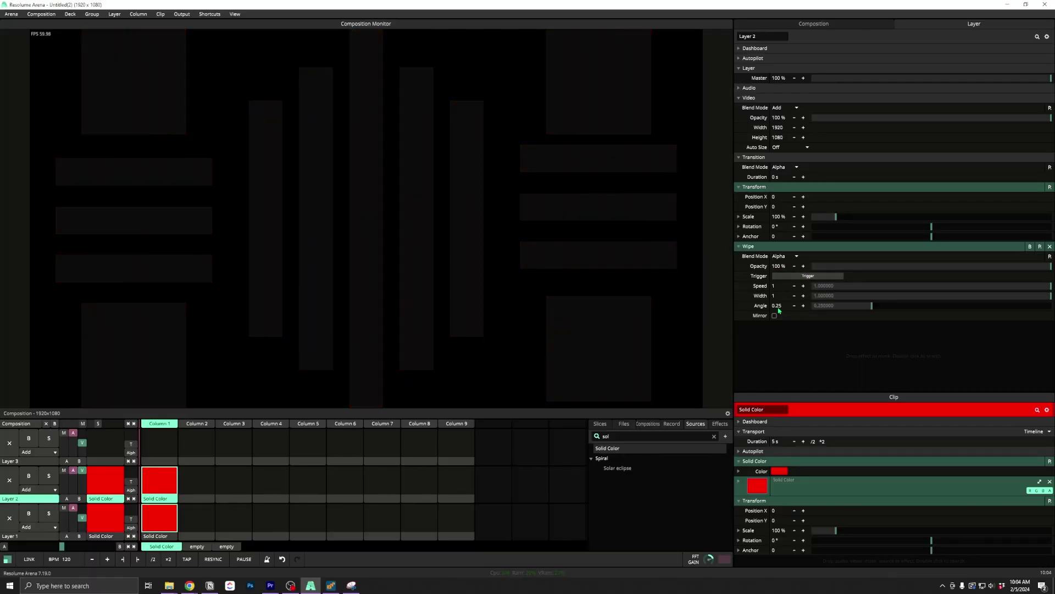
Select the Wipe effect's 0.25 Angle value for editing
{"action": "left_click", "coordinate": [788, 277]}
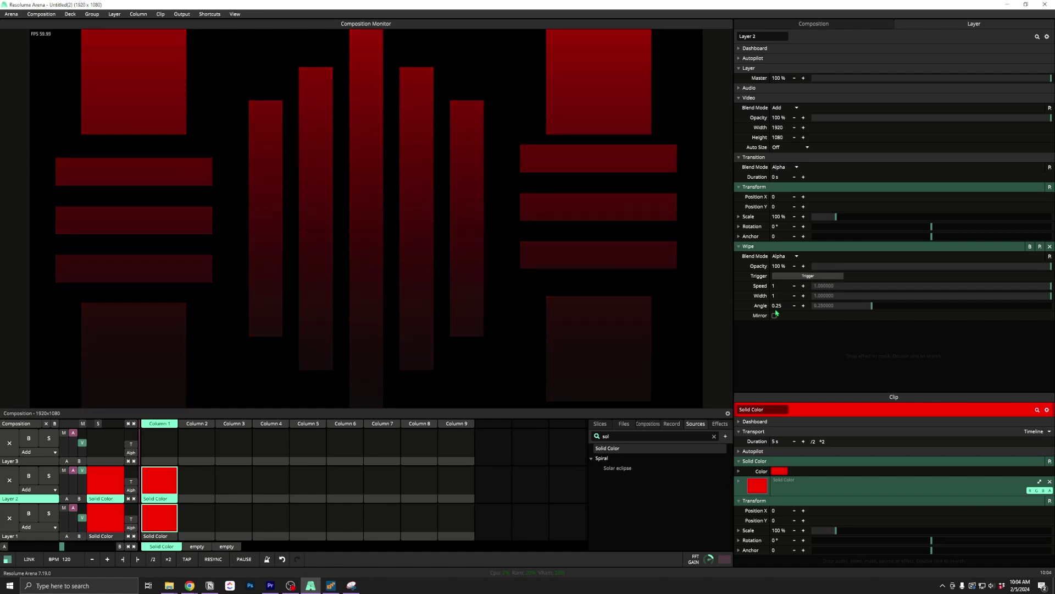
{"action": "double_click", "coordinate": [776, 305]}
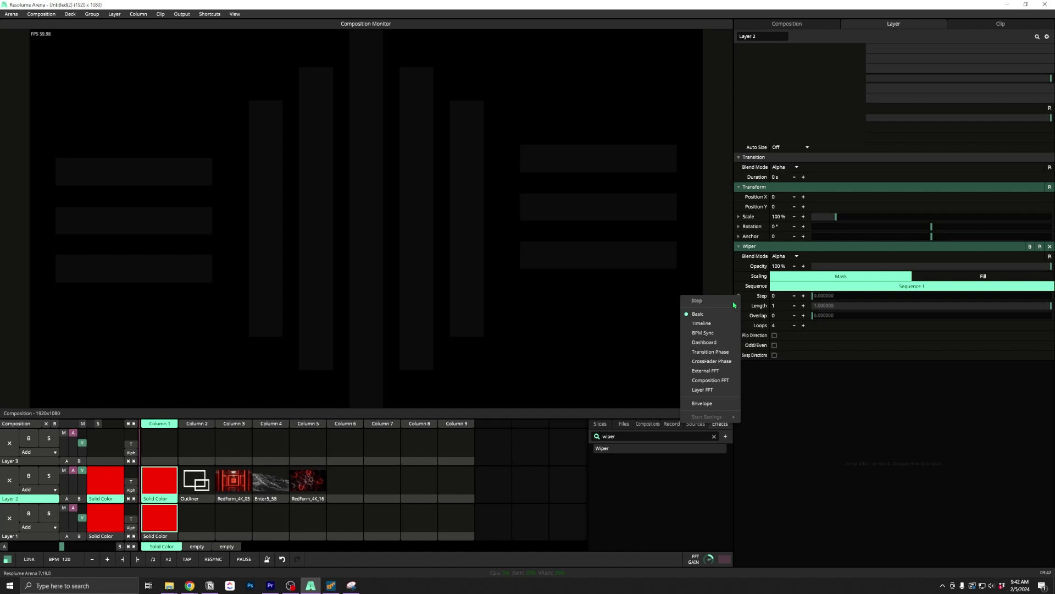
Drive the Wiper from a 16-beat timeline, with shorter bars, 0.55 overlap and 3 loops
{"action": "left_click", "coordinate": [716, 326]}
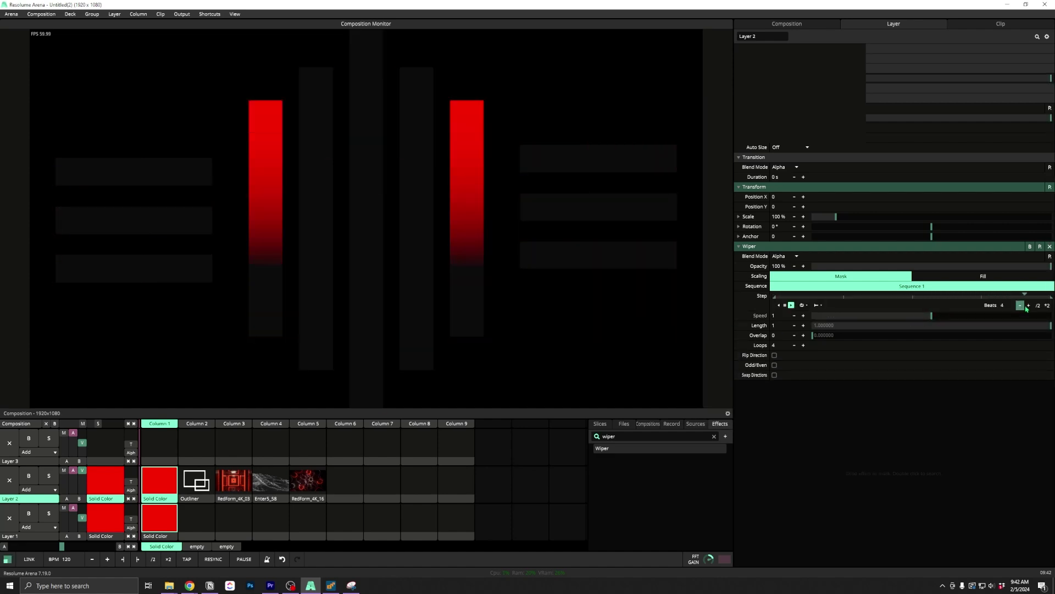
{"action": "left_click", "coordinate": [1037, 306]}
{"action": "left_click", "coordinate": [1037, 306]}
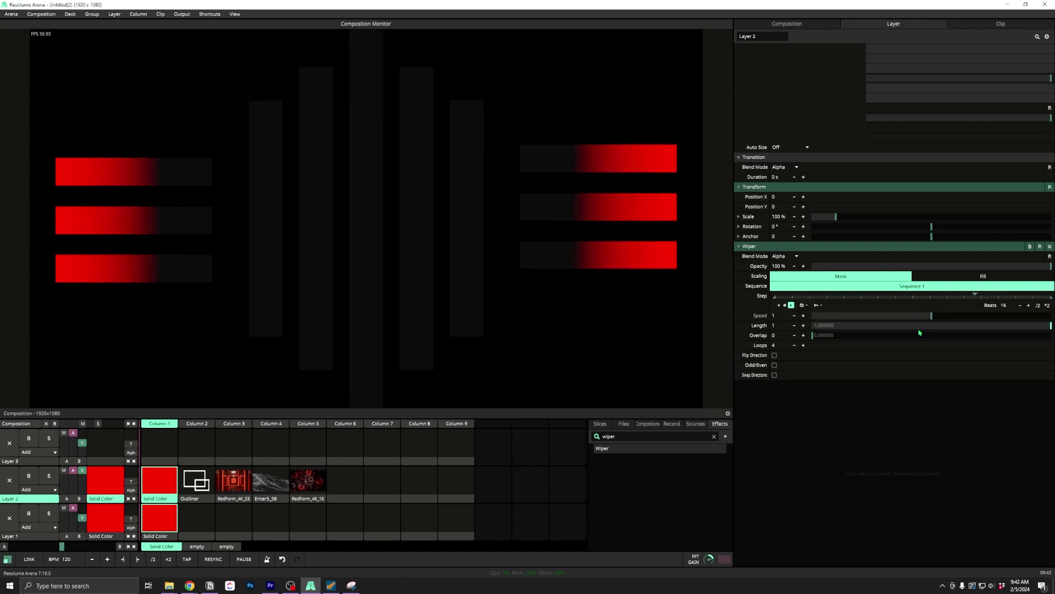
{"action": "left_click_drag", "start_coordinate": [1025, 327], "coordinate": [902, 327]}
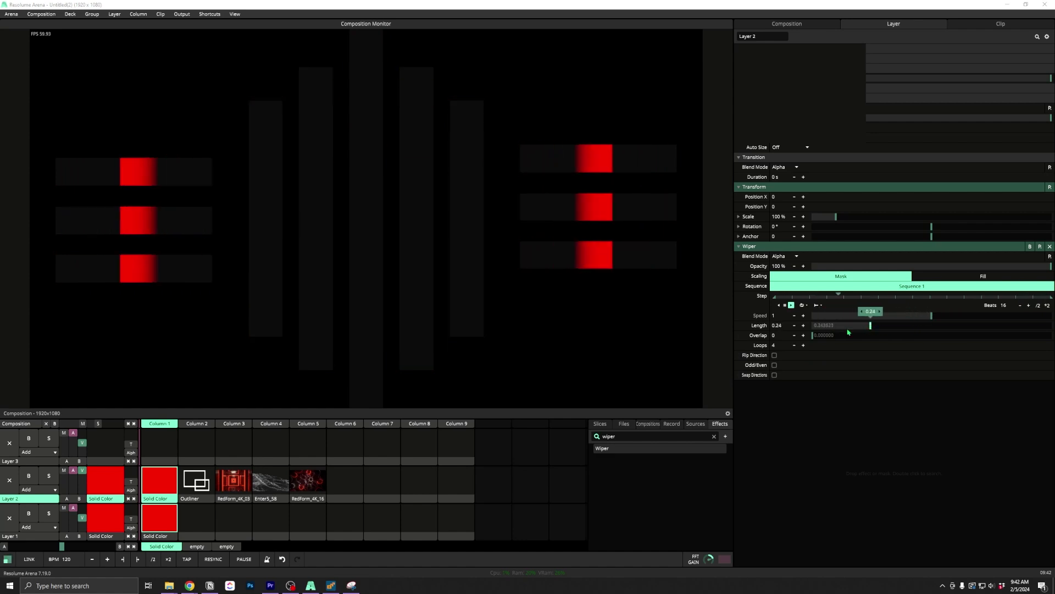
{"action": "left_click_drag", "start_coordinate": [825, 336], "coordinate": [944, 335]}
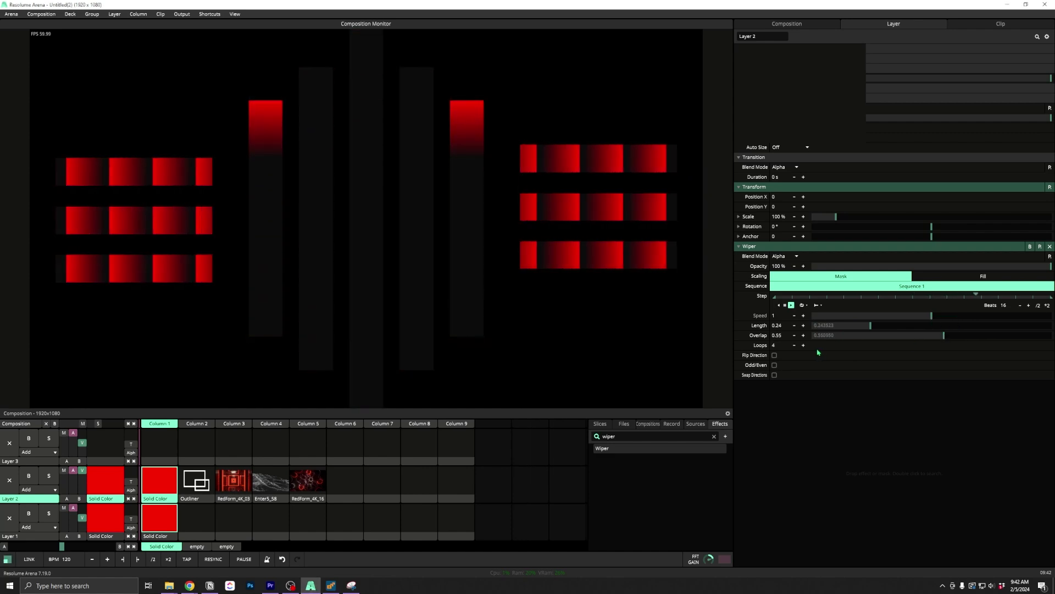
{"action": "left_click", "coordinate": [794, 346]}
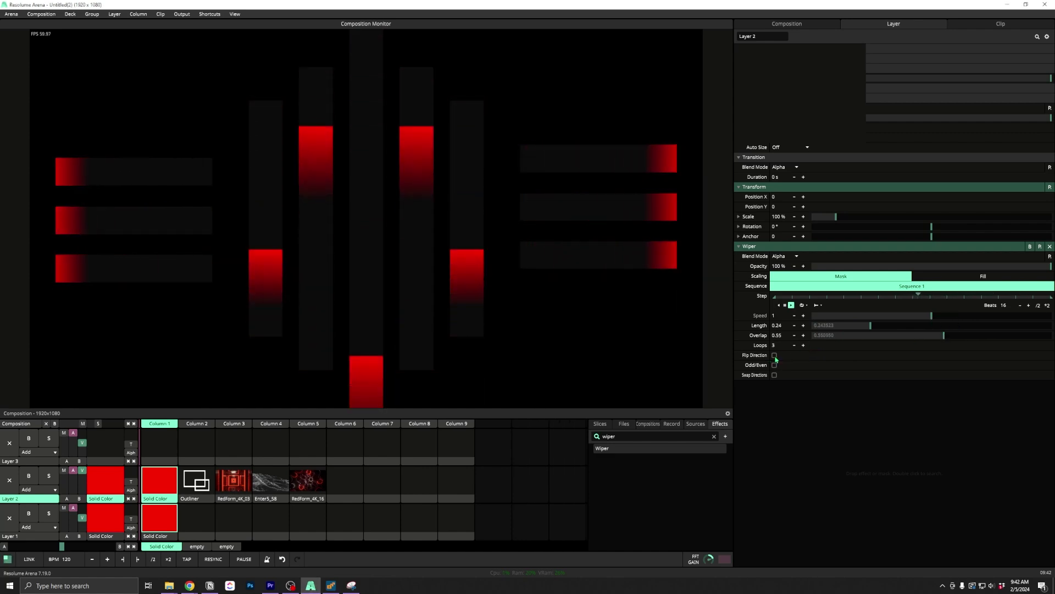
Flip the wipe direction, enable Swap Direction and leave Odd/Even unchecked
{"action": "left_click", "coordinate": [775, 355]}
{"action": "left_click", "coordinate": [775, 365]}
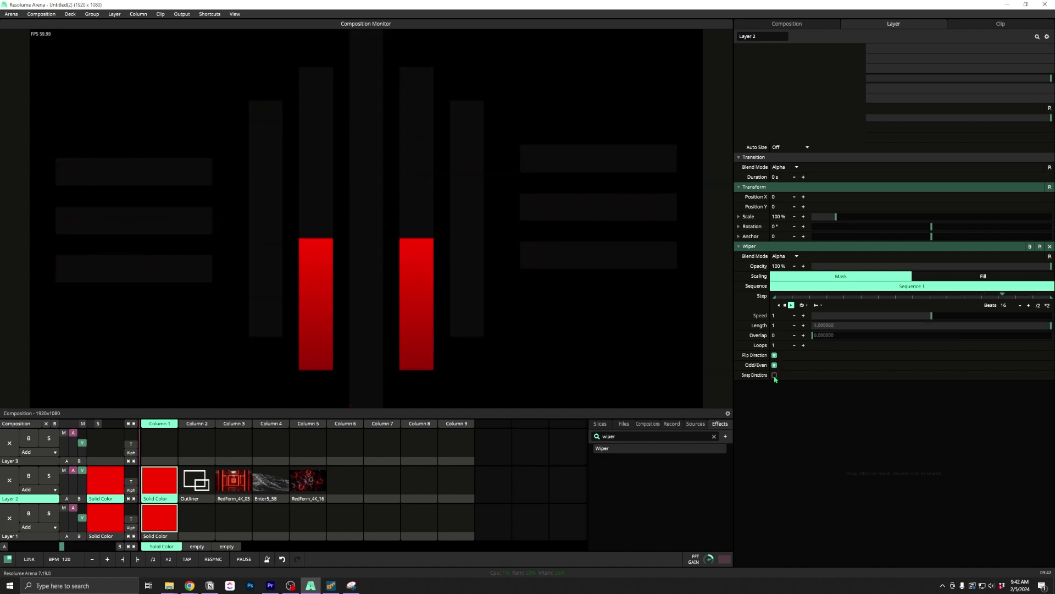
{"action": "left_click", "coordinate": [774, 375]}
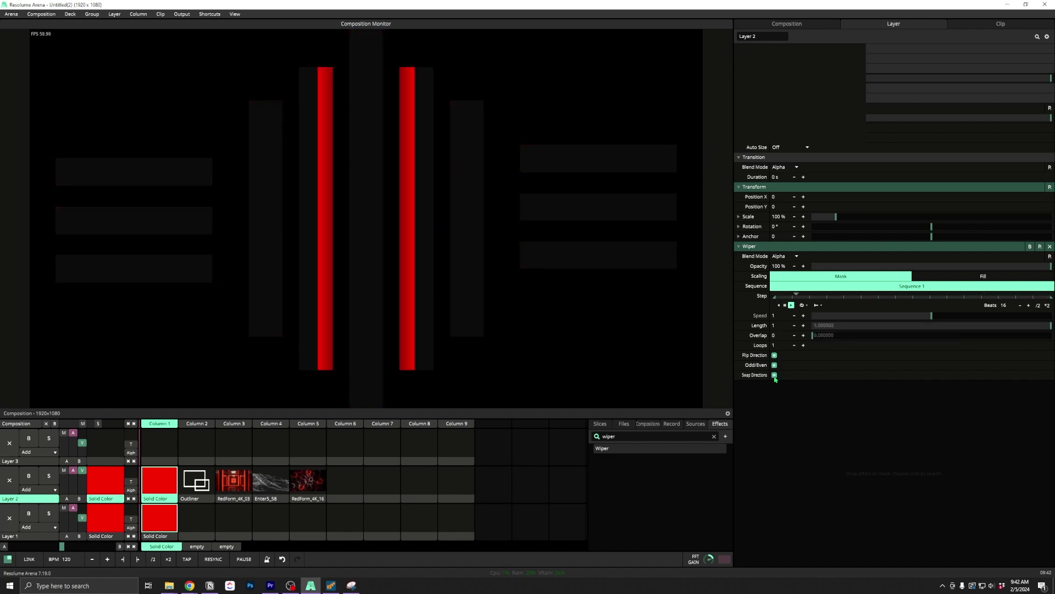
{"action": "left_click", "coordinate": [774, 365]}
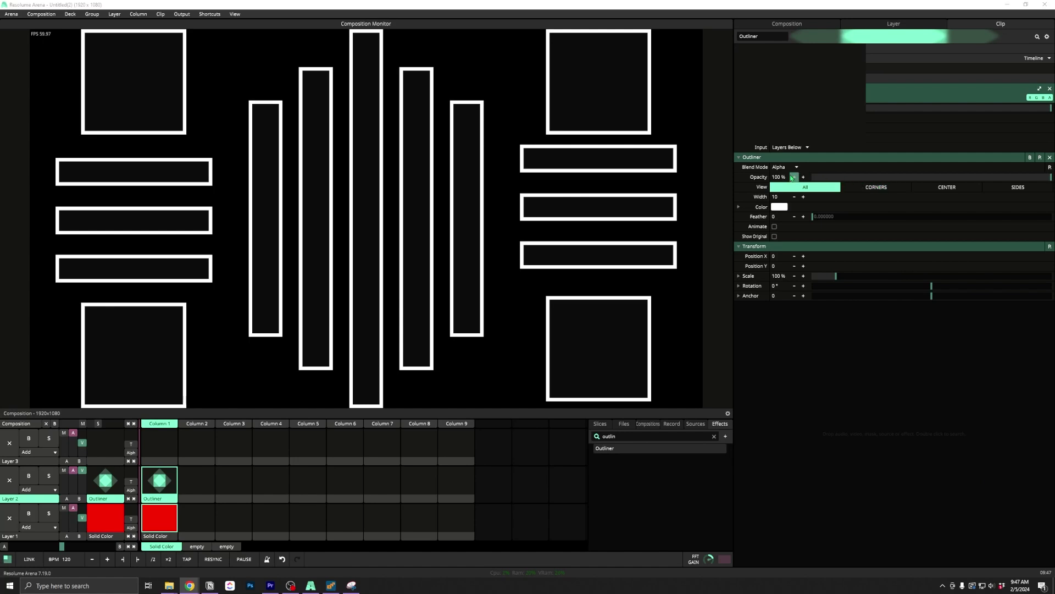
Try the Outliner's CORNERS, SIDES and CENTER views in turn
{"action": "left_click", "coordinate": [874, 188]}
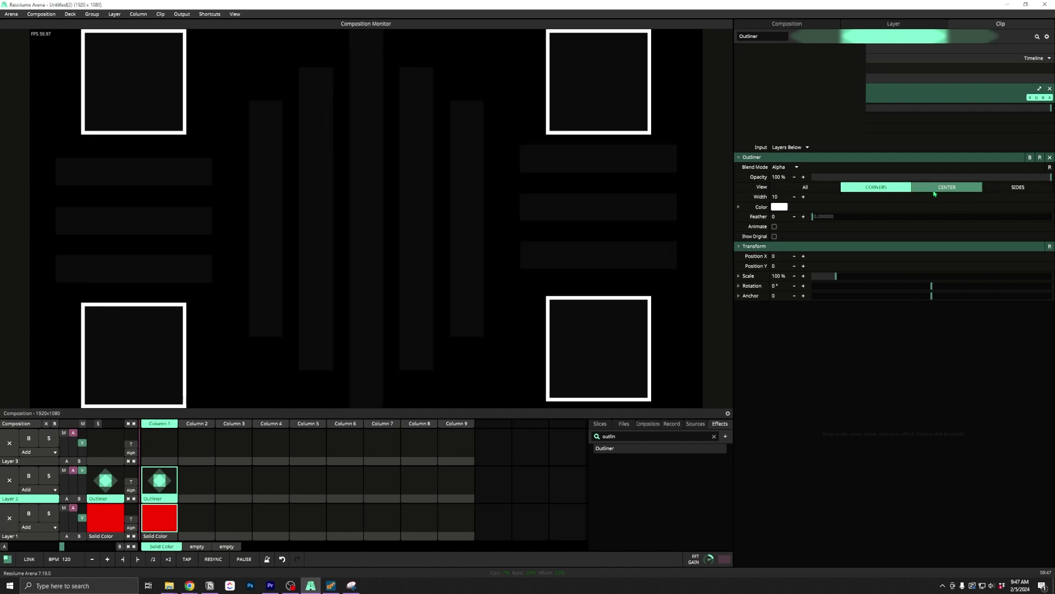
{"action": "left_click", "coordinate": [1005, 190]}
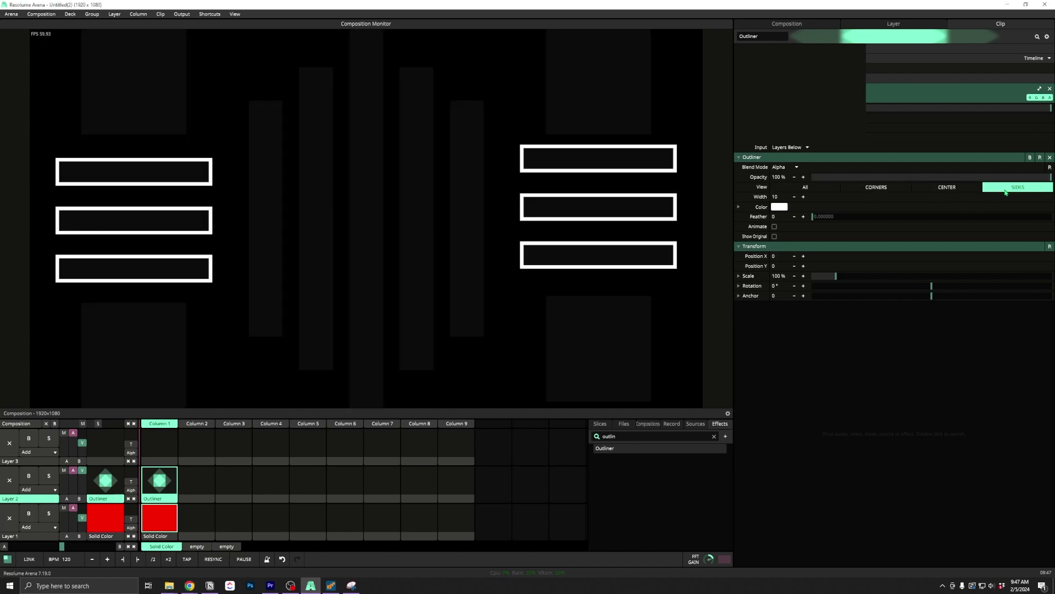
{"action": "left_click", "coordinate": [948, 188]}
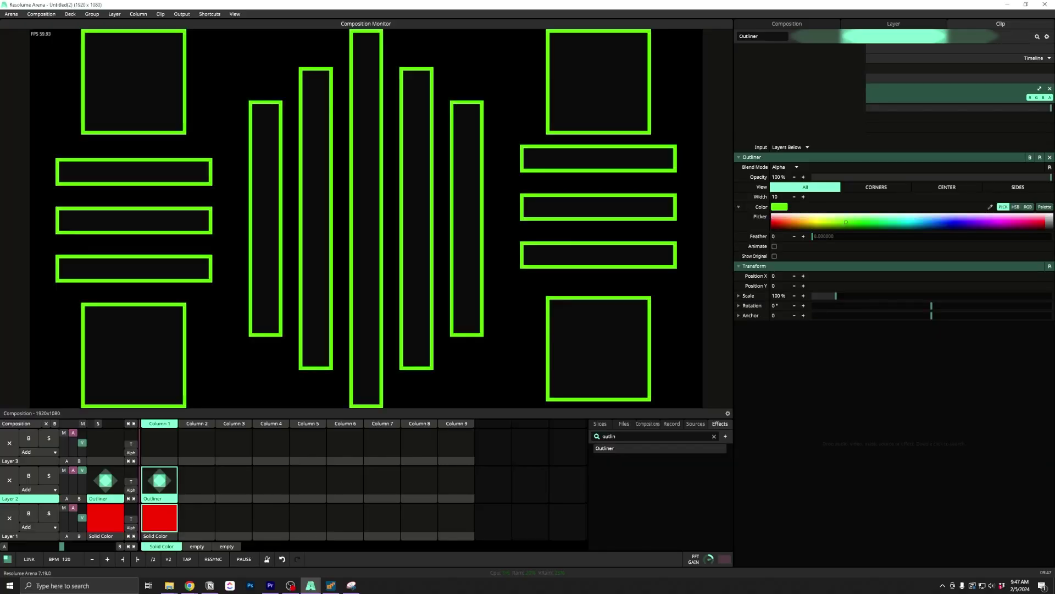
Change the outline colour from green to red and switch on Animate
{"action": "left_click_drag", "start_coordinate": [846, 221], "coordinate": [795, 225]}
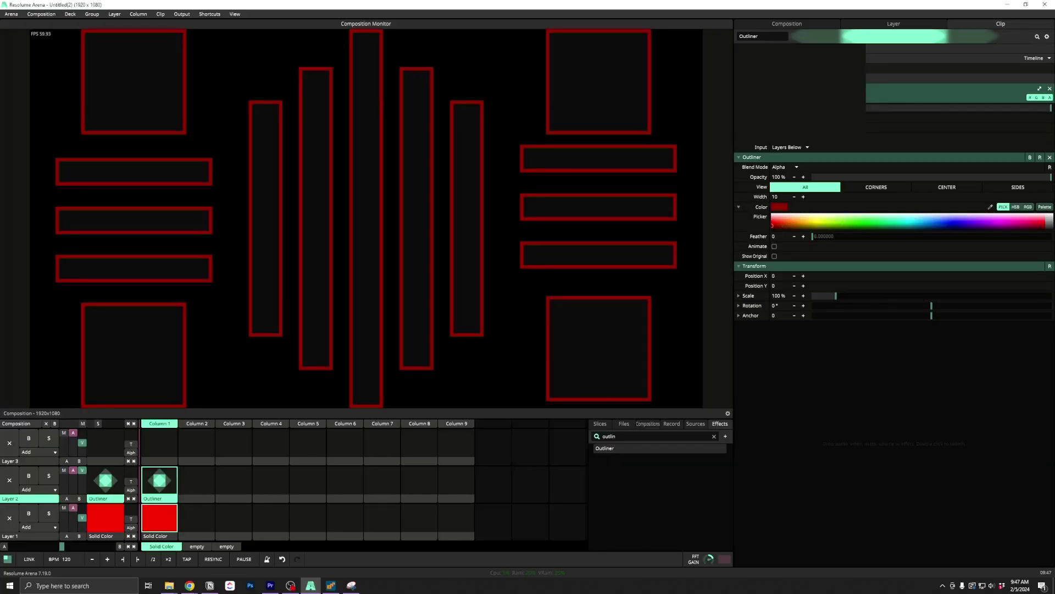
{"action": "left_click", "coordinate": [774, 247]}
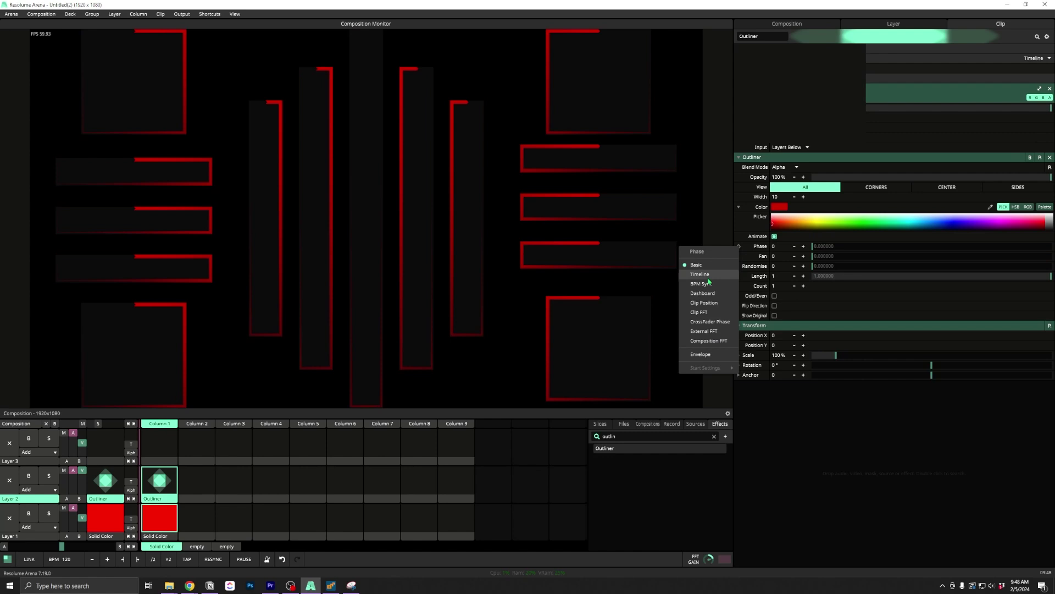
Set Phase to Timeline, Fan, Randomise and Length to 1, and enable Odd/Even and Flip Direction
{"action": "left_click", "coordinate": [707, 276]}
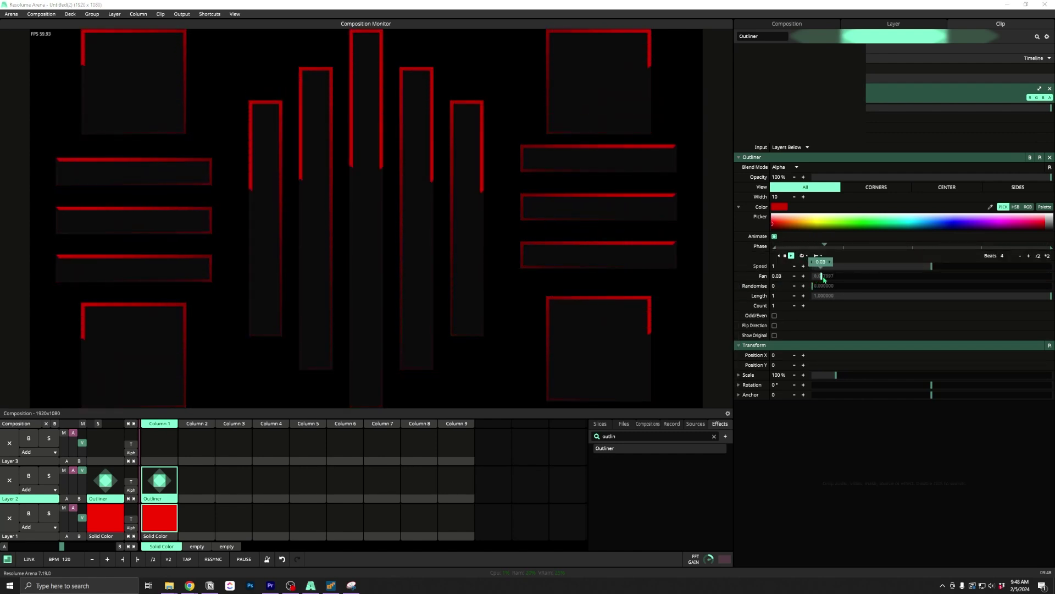
{"action": "left_click_drag", "start_coordinate": [823, 279], "coordinate": [1051, 277]}
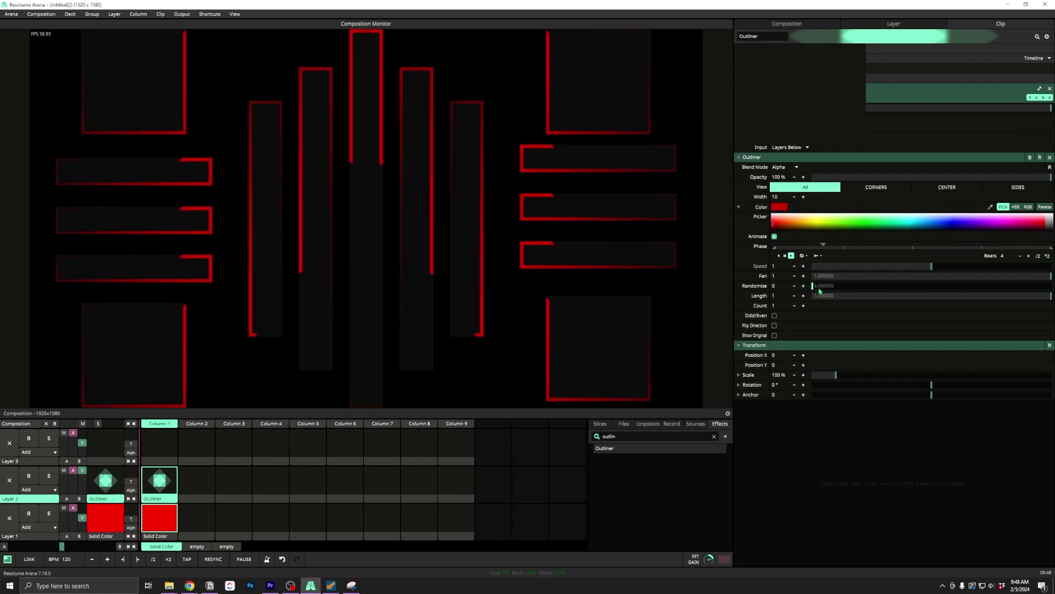
{"action": "left_click_drag", "start_coordinate": [813, 288], "coordinate": [1025, 284]}
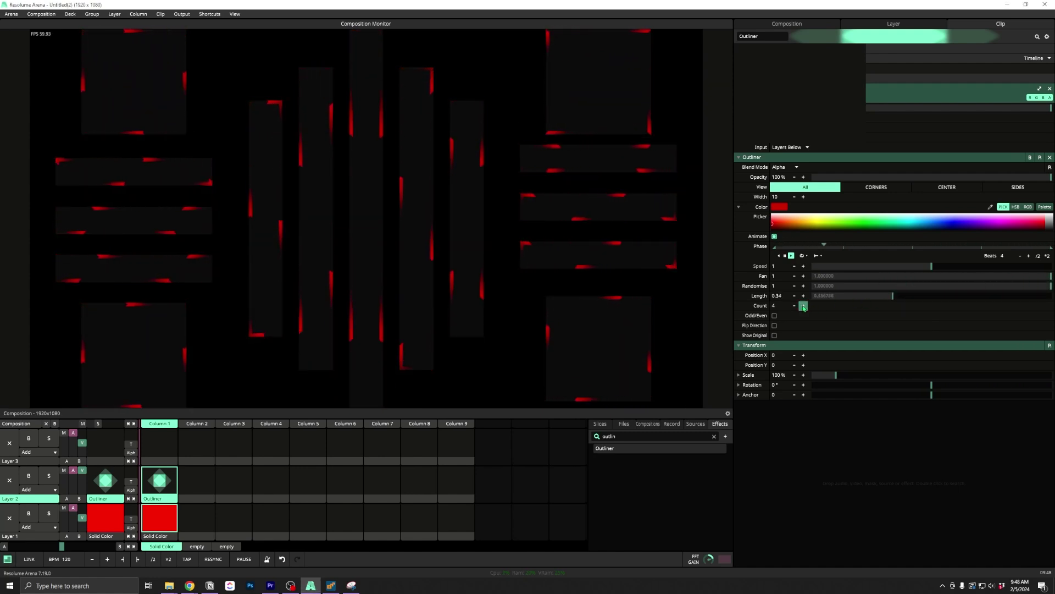
{"action": "left_click_drag", "start_coordinate": [896, 300], "coordinate": [947, 297]}
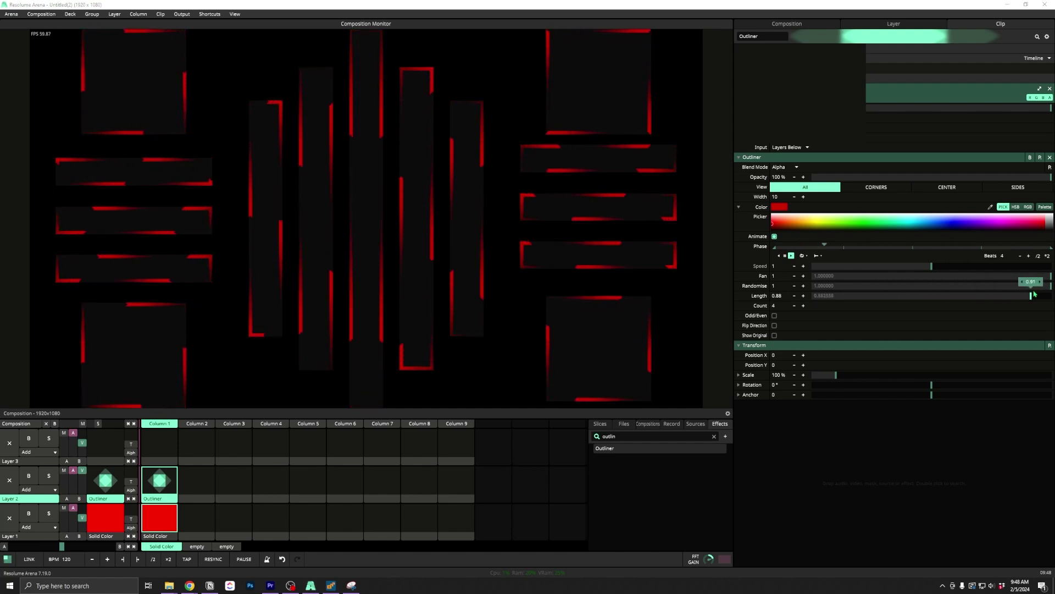
{"action": "left_click_drag", "start_coordinate": [1034, 294], "coordinate": [1049, 295]}
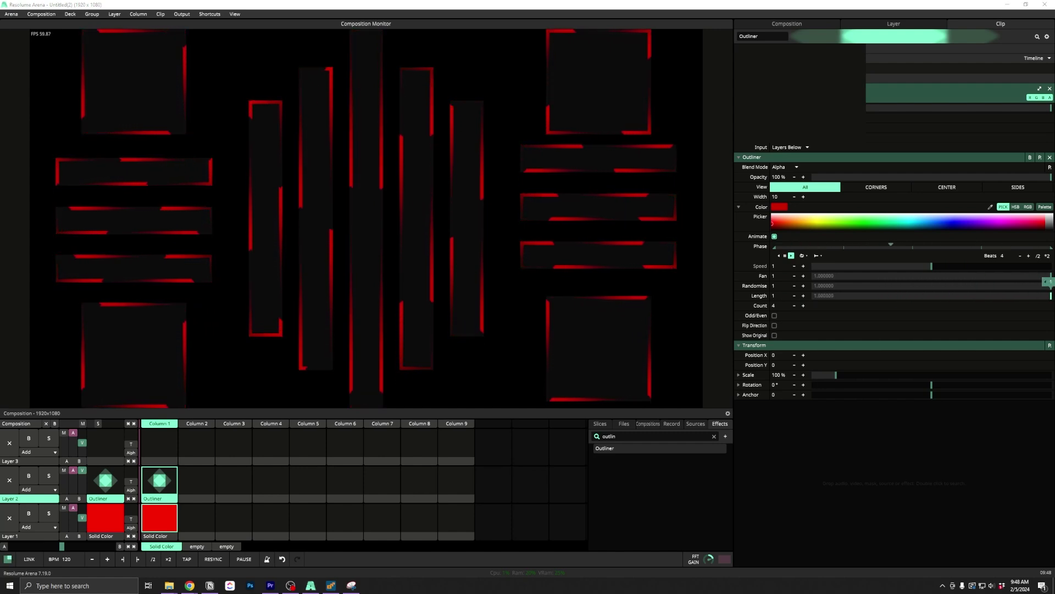
{"action": "left_click", "coordinate": [775, 317]}
{"action": "left_click", "coordinate": [774, 326]}
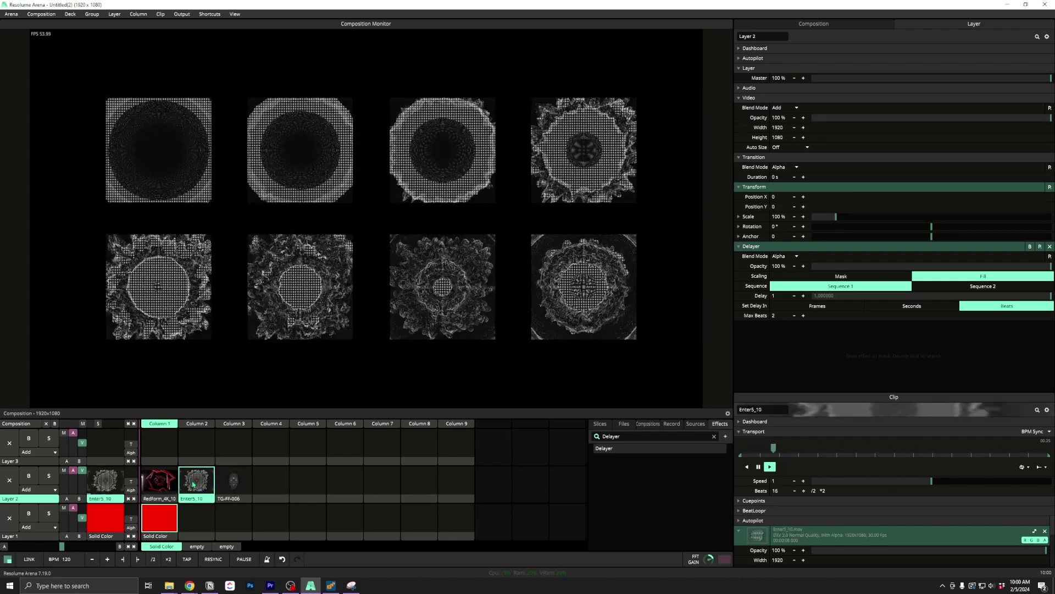
Alternate layer 2 between RedForm_4K_10 and Enter5_10 twice to watch the Delayer chase
{"action": "left_click", "coordinate": [169, 484]}
{"action": "left_click", "coordinate": [198, 485]}
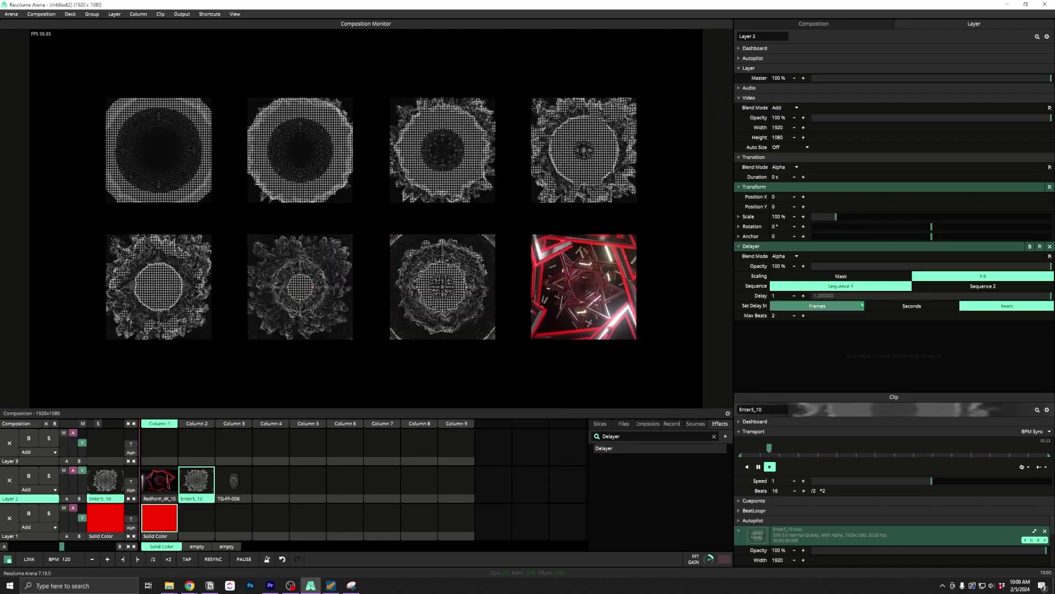
{"action": "left_click", "coordinate": [166, 486]}
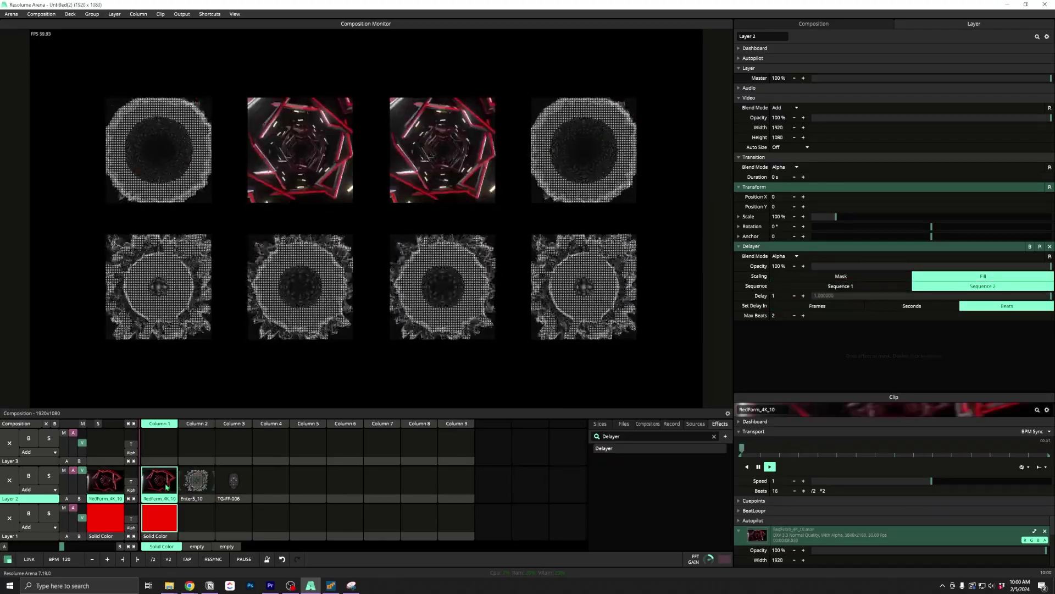
{"action": "left_click", "coordinate": [187, 486]}
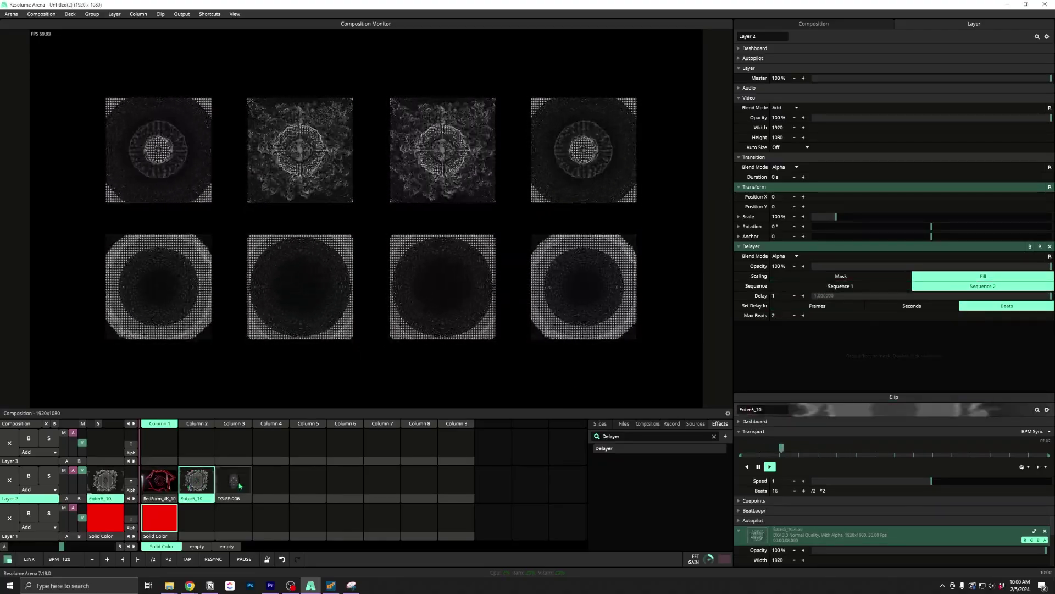